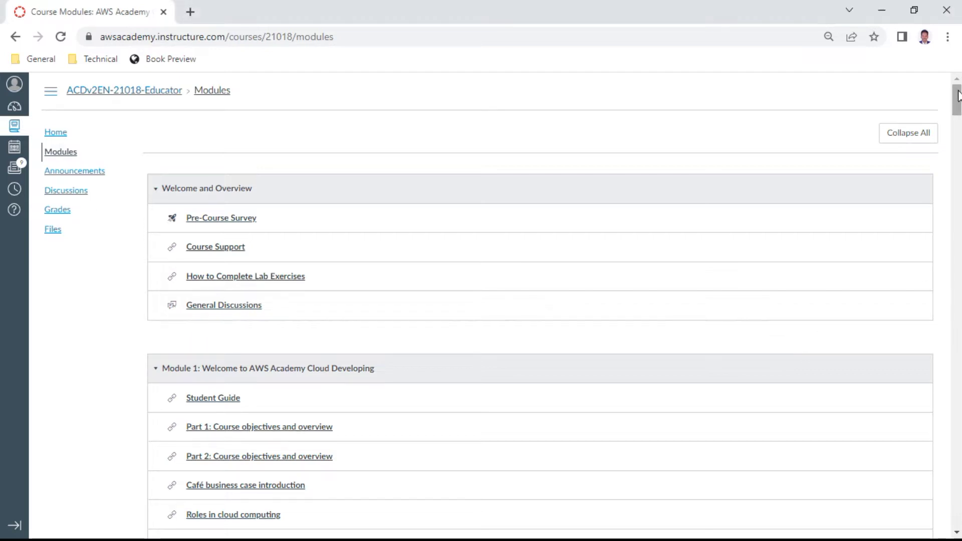
drag(958, 90, 958, 278)
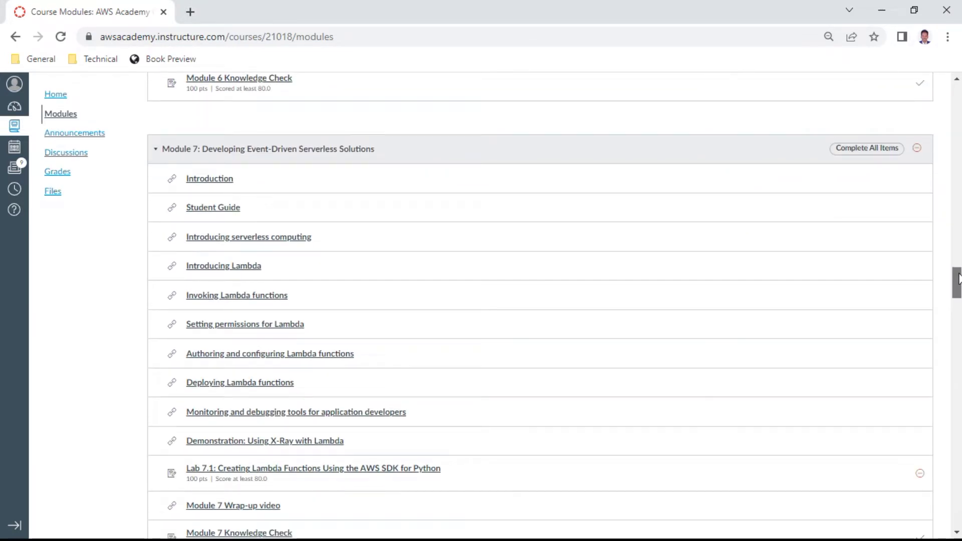
drag(958, 280, 958, 290)
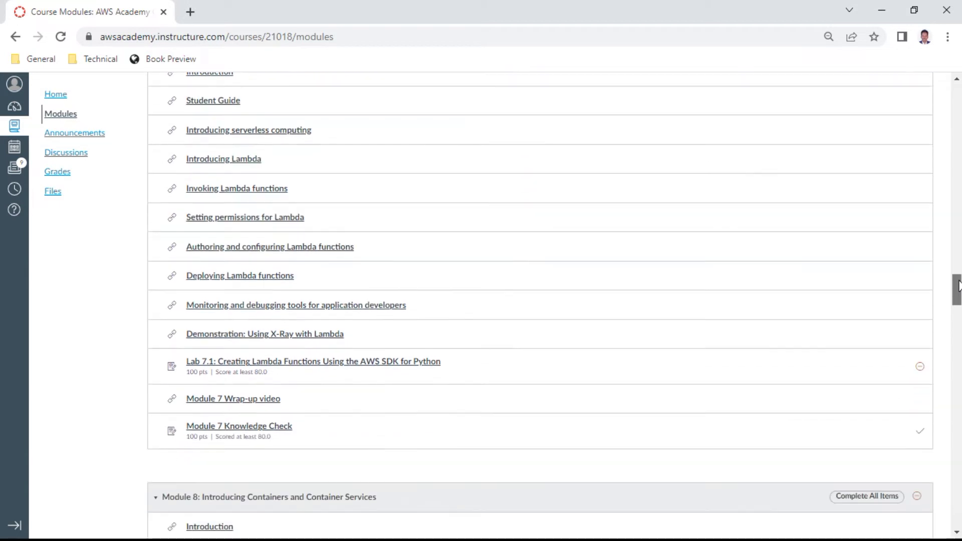
Step: Open the 'Module 7 Knowledge Check' link on the Modules page
click(254, 426)
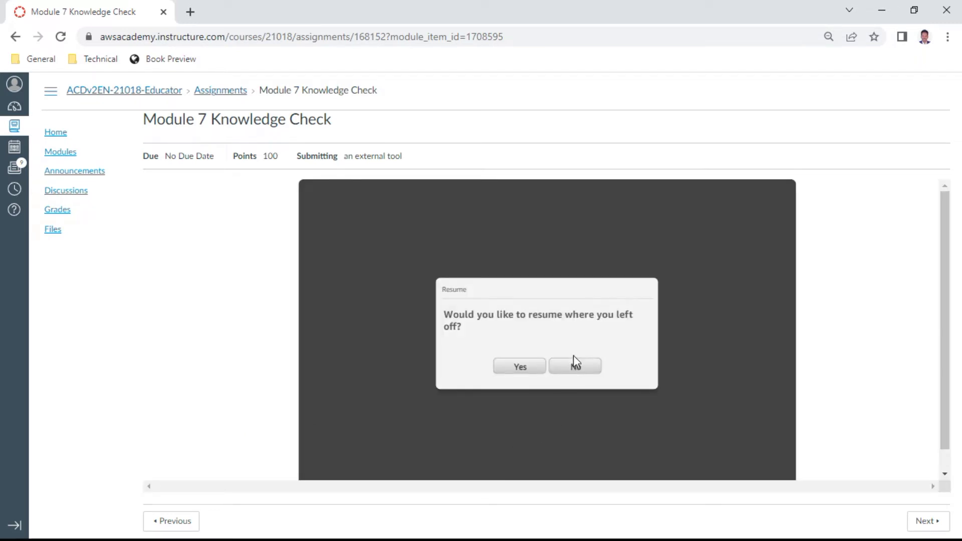
Step: Decline resuming the previous attempt and start the knowledge check from question 1
click(574, 367)
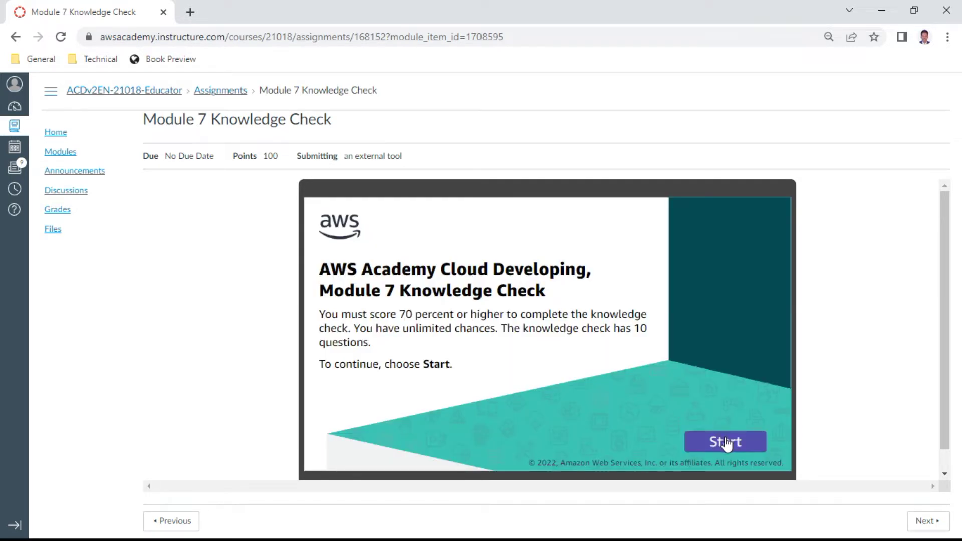
click(725, 442)
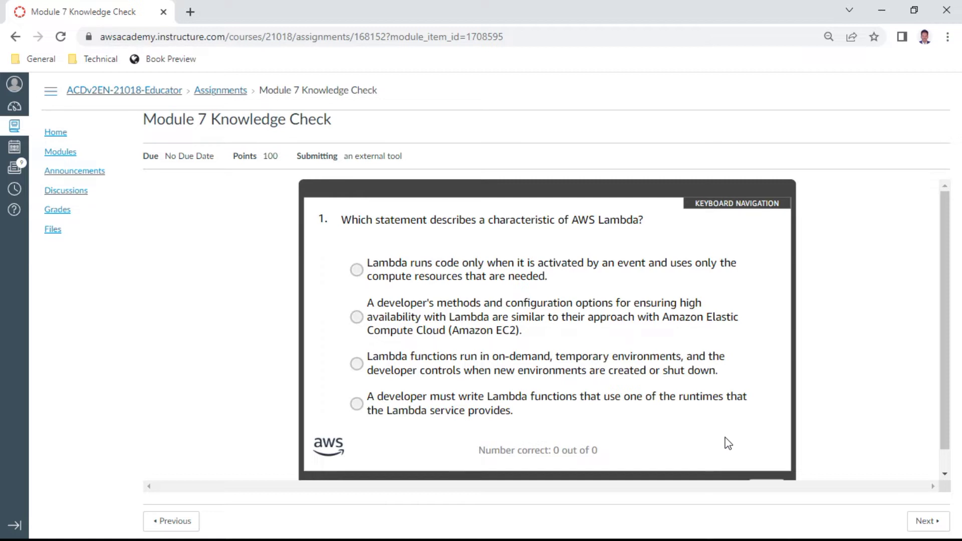
Step: Answer questions 1–3: event-activated Lambda, Burst quota, and synchronous invocation
click(545, 275)
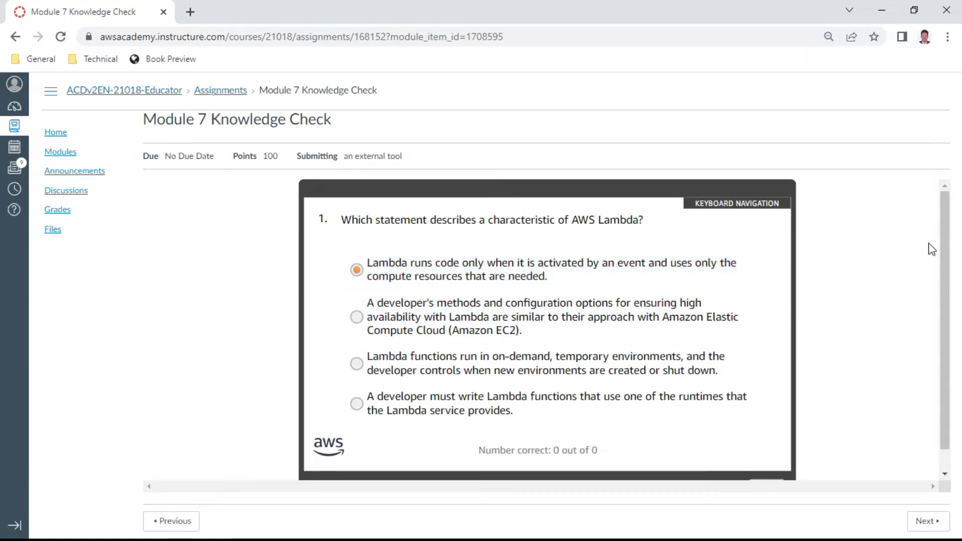
drag(942, 241, 942, 271)
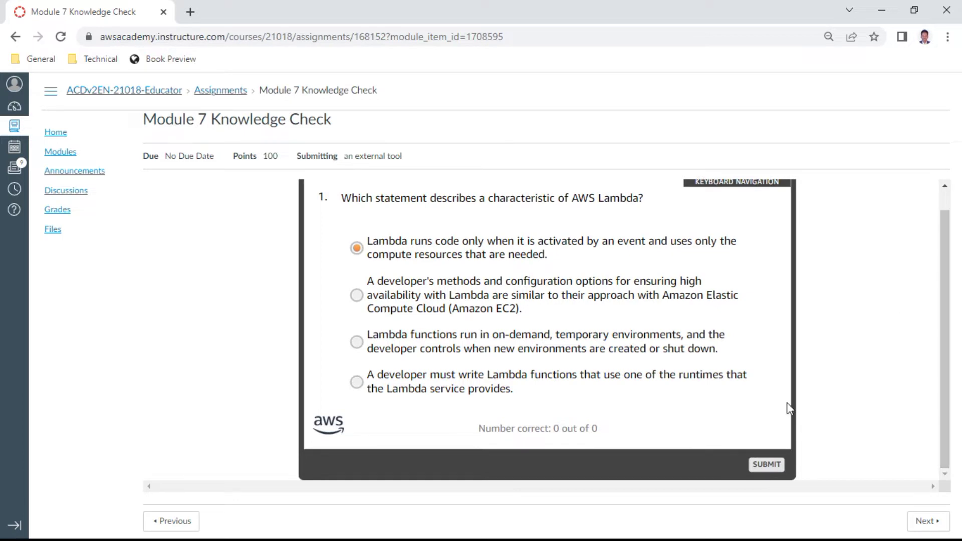
click(766, 463)
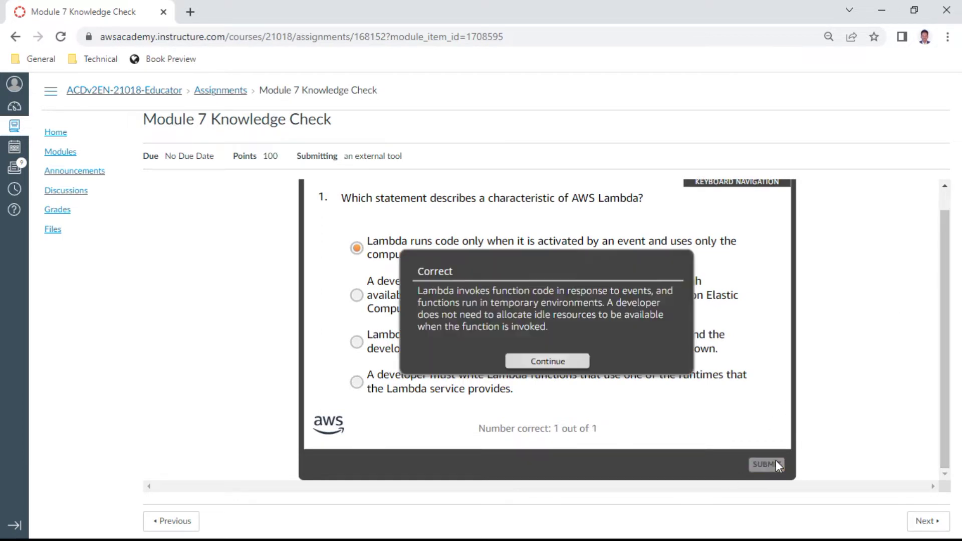
click(553, 361)
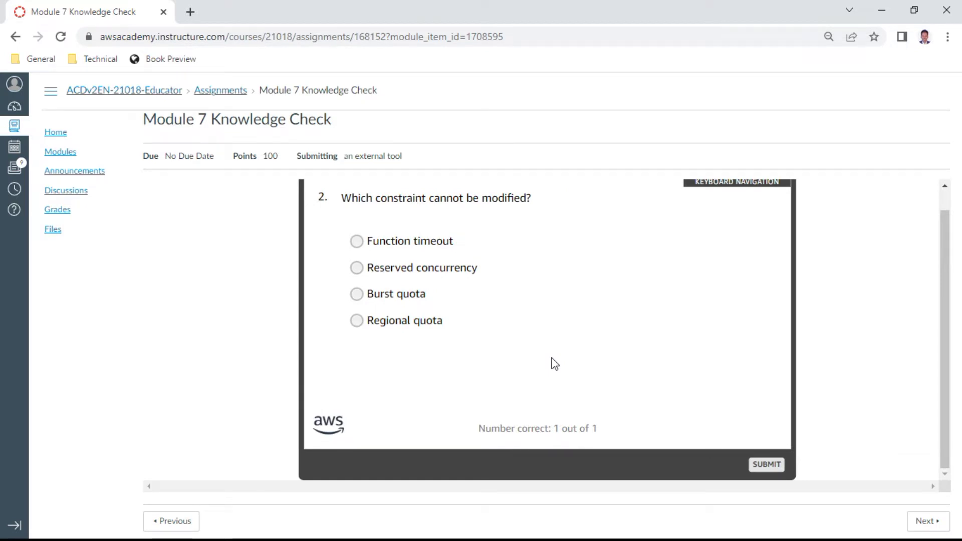
click(418, 299)
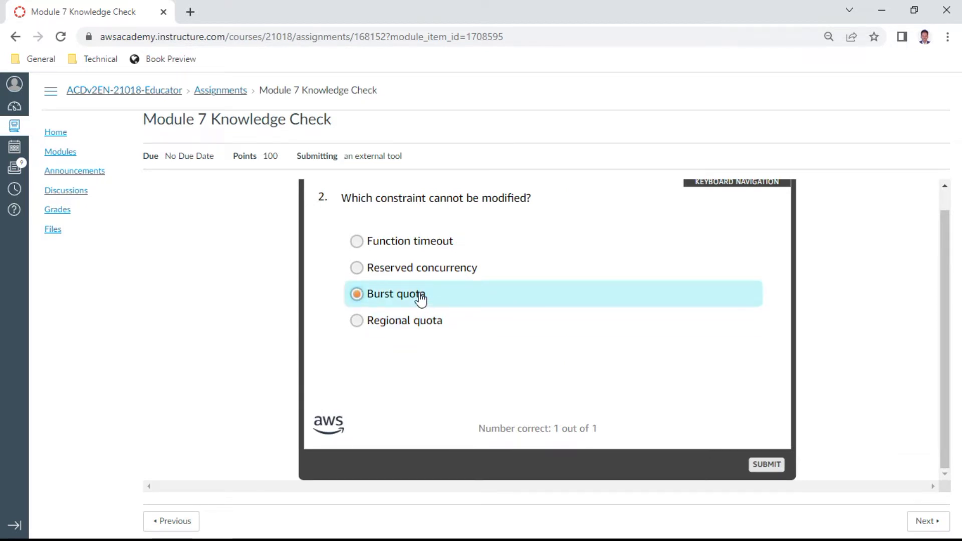
click(766, 463)
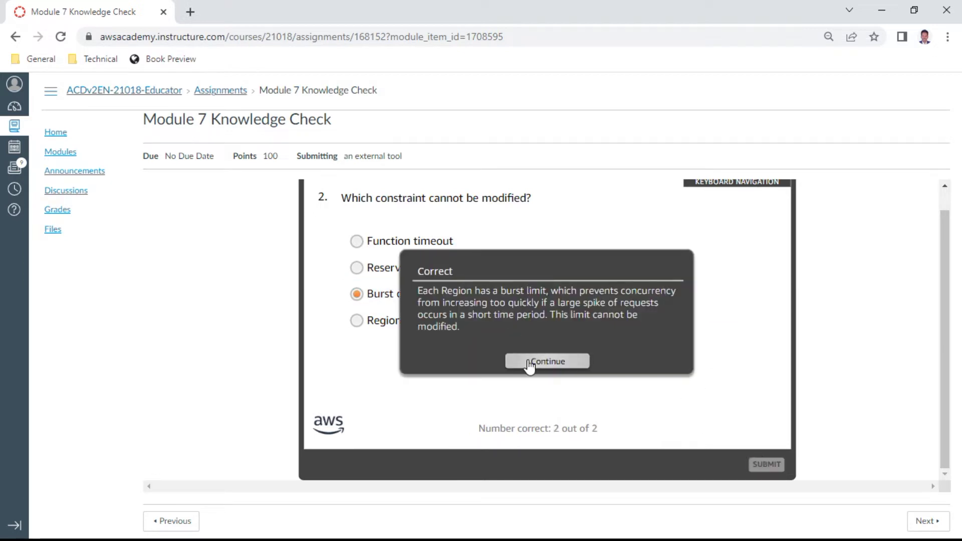
click(547, 361)
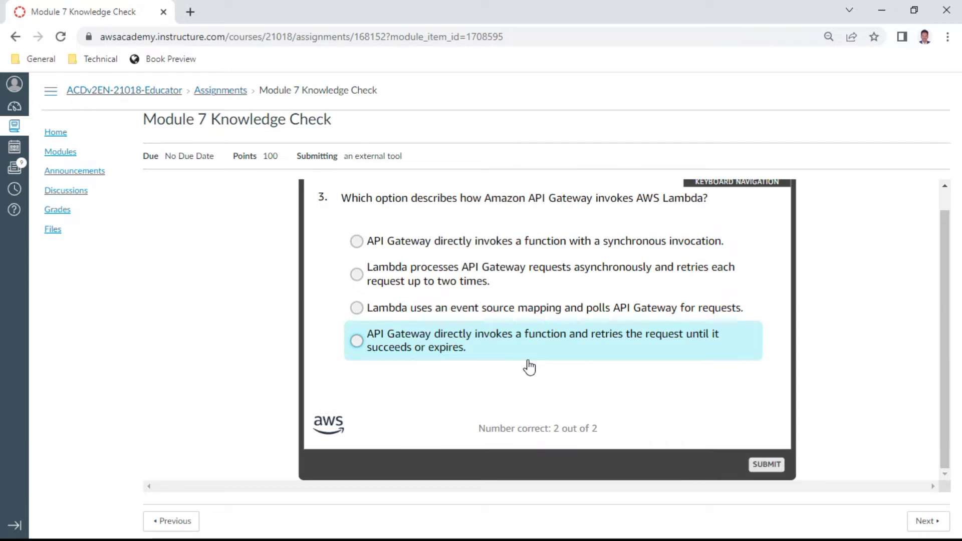
click(525, 242)
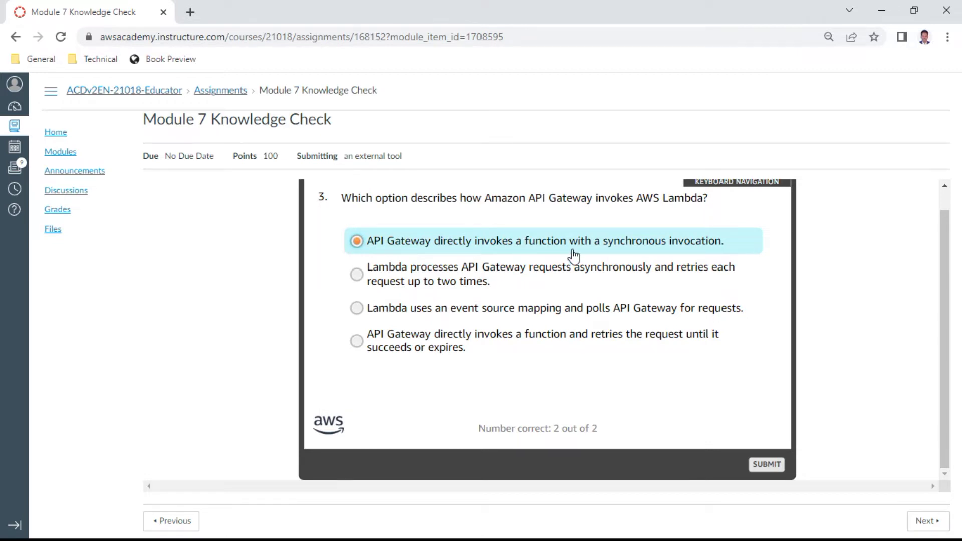
click(767, 466)
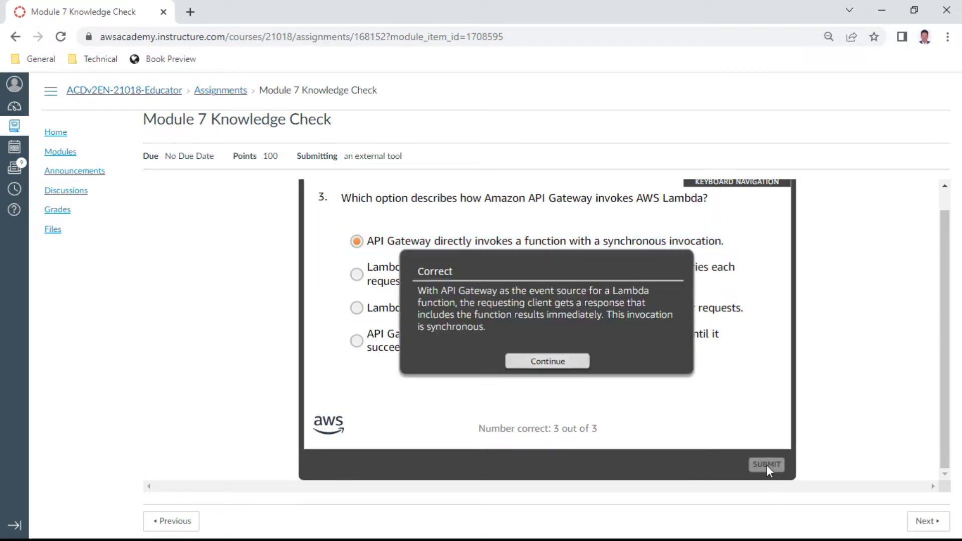
click(539, 365)
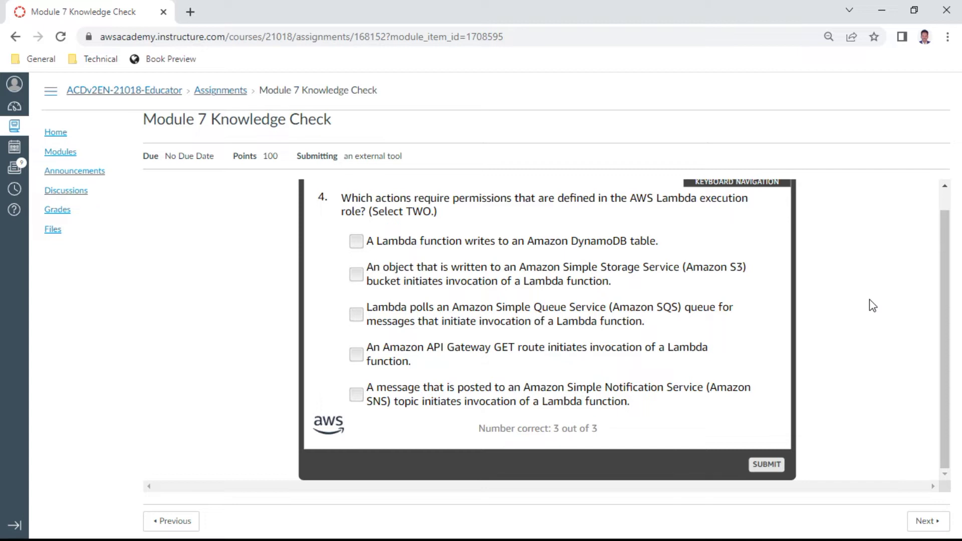
Step: Answer question 4 with the SQS queue polling and API Gateway GET route options
click(615, 320)
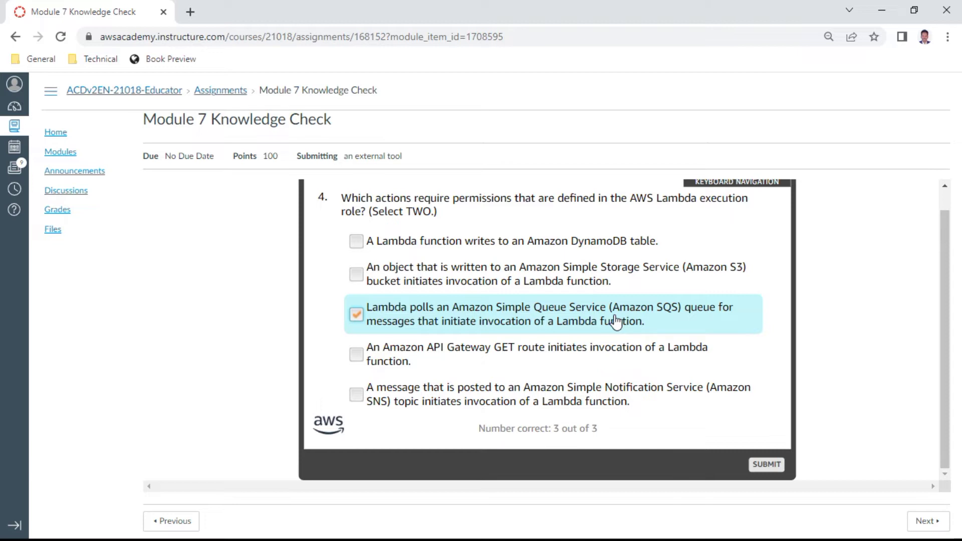
click(677, 353)
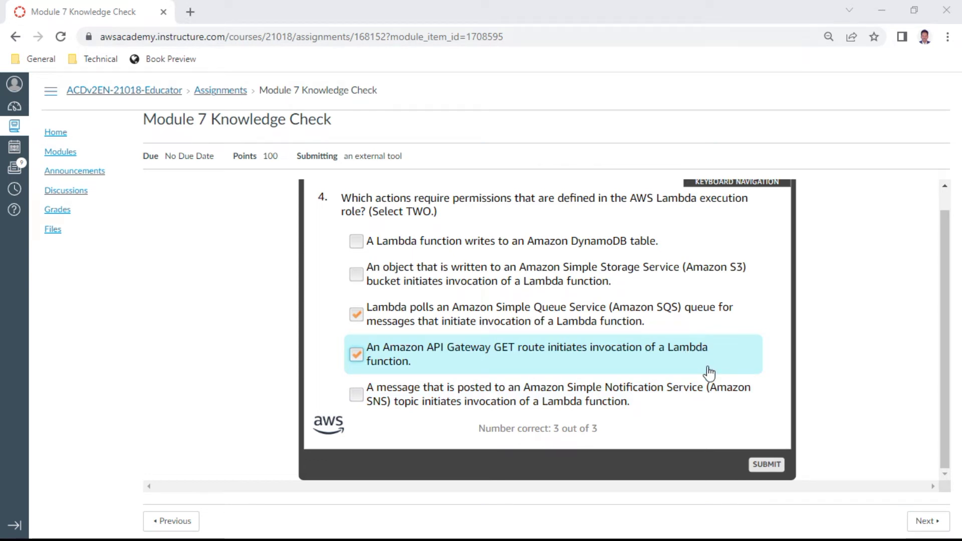
key(Return)
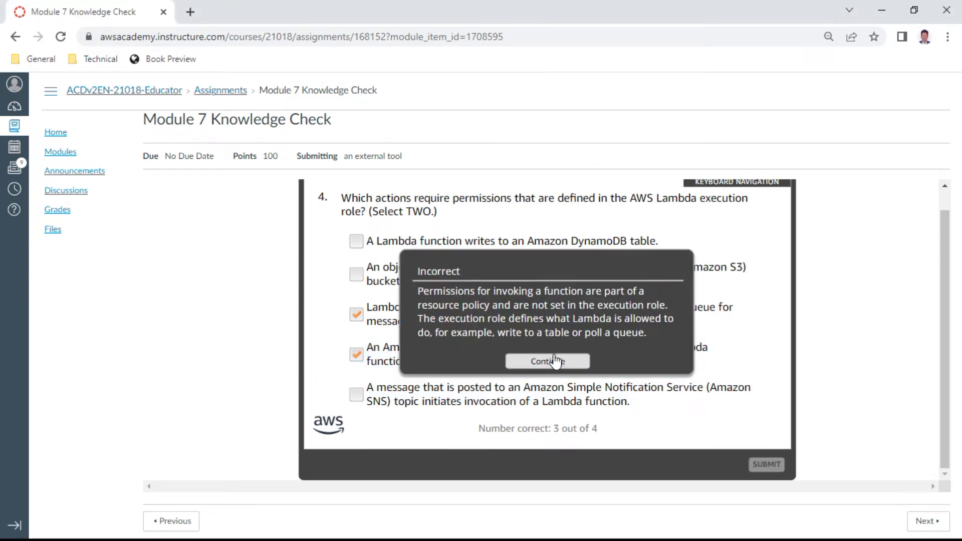
Step: Answer question 5 with the 'handler is the entry point' option
click(554, 362)
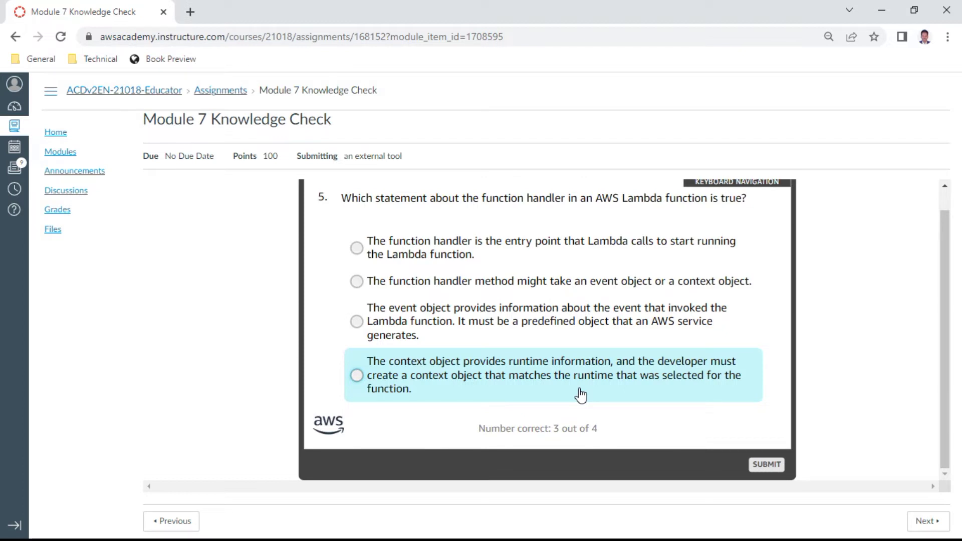
click(563, 253)
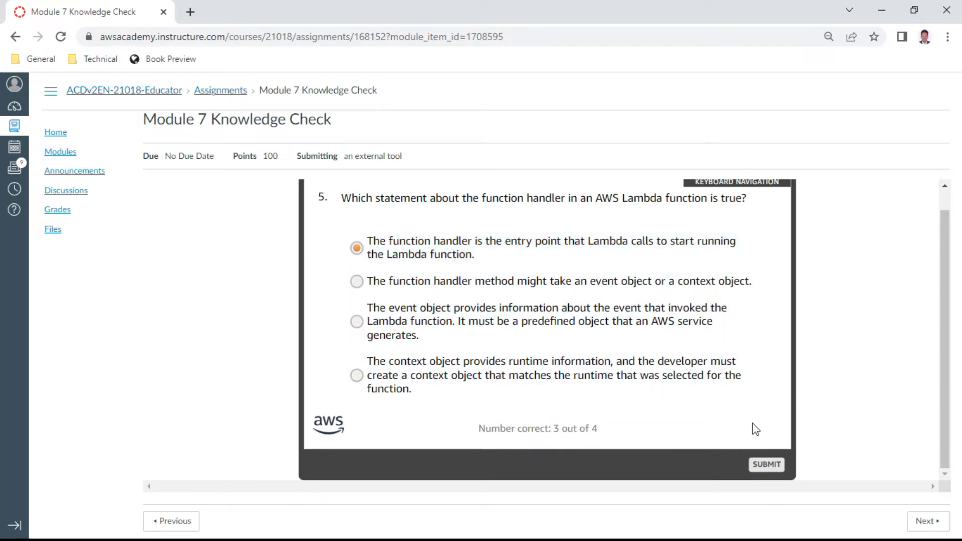
click(761, 463)
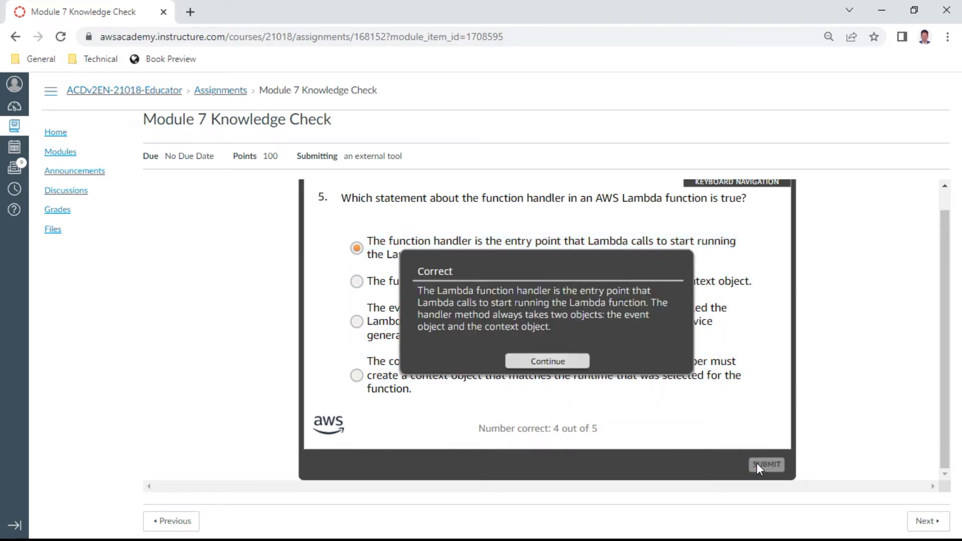
Step: Answer question 6 with the 'slow for first users' option
click(547, 361)
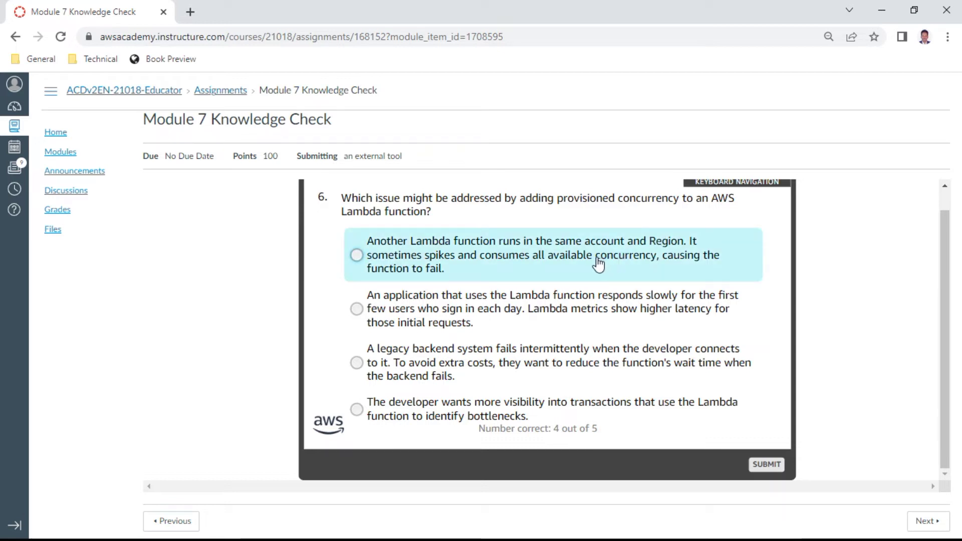
click(554, 309)
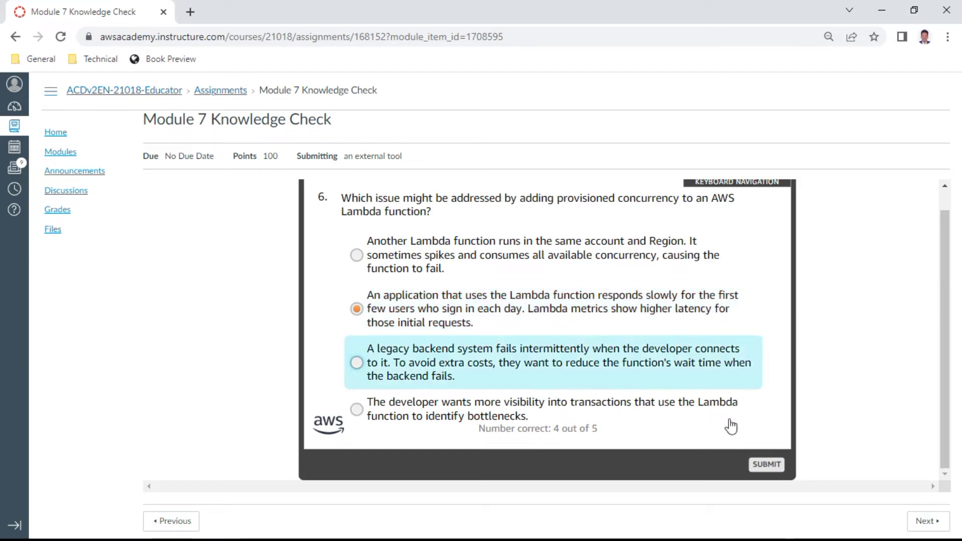
click(766, 463)
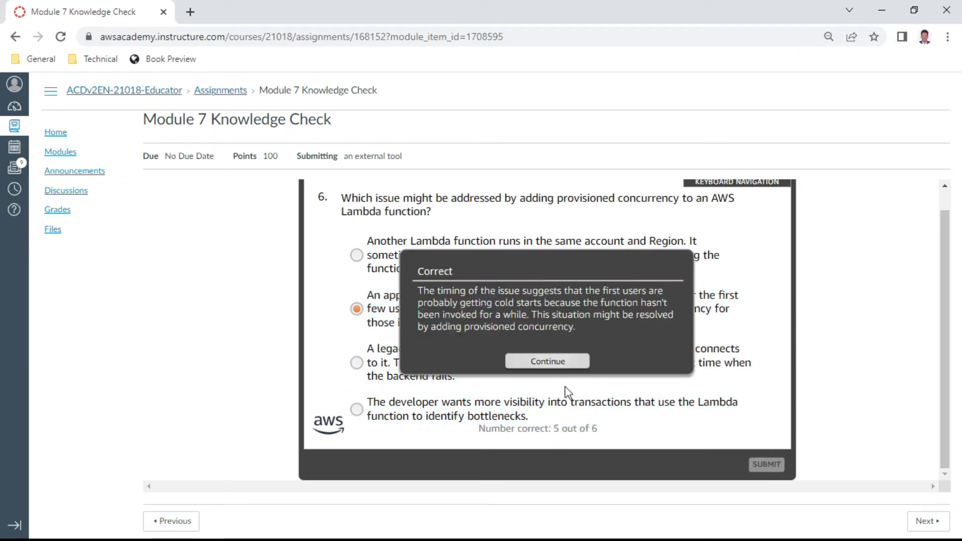
Step: Answer question 7 with both Destinations and Asynchronous invocations
click(547, 360)
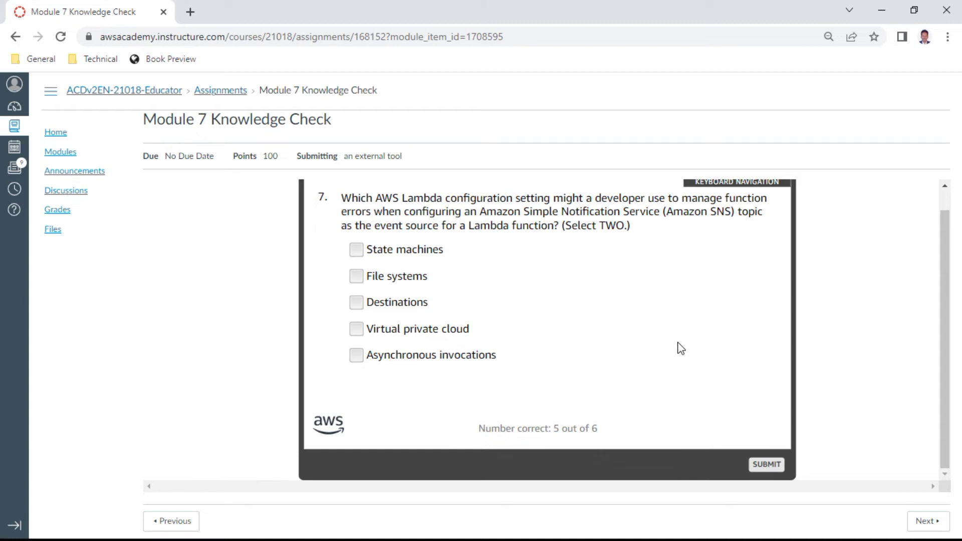
click(426, 308)
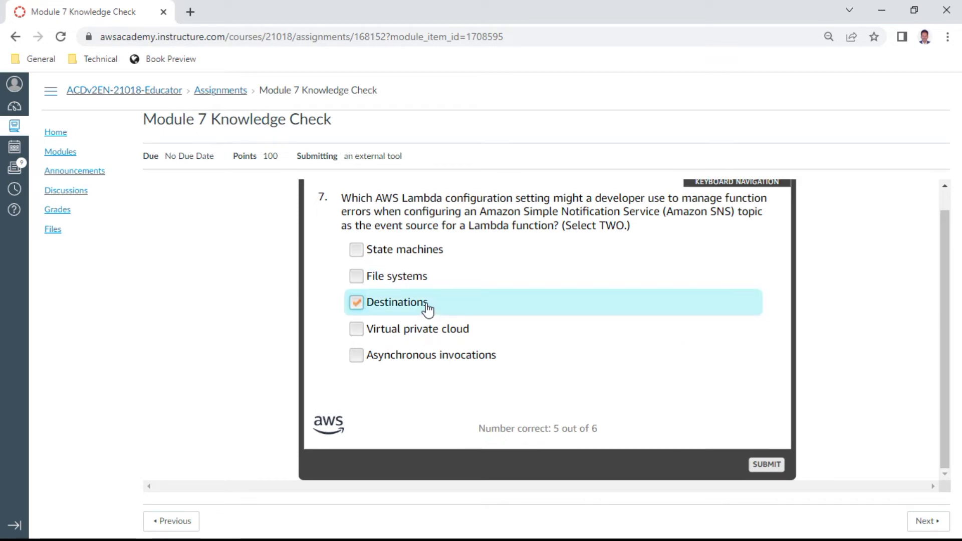
click(473, 359)
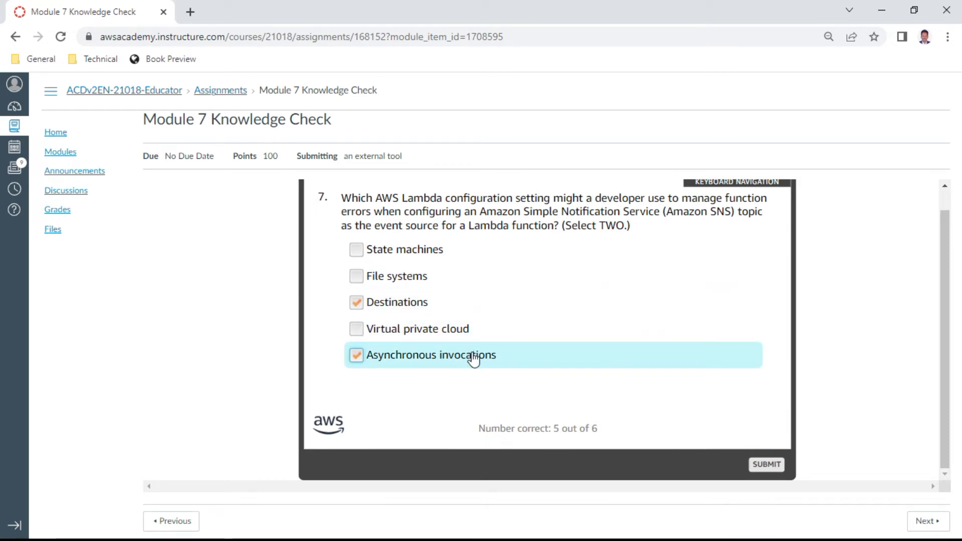
click(770, 467)
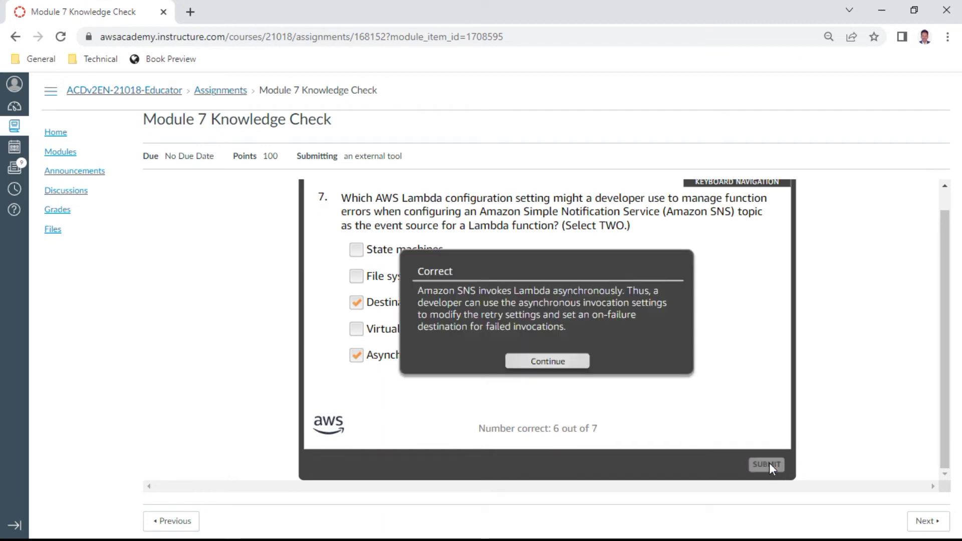
Step: Answer question 8 with uploading the package to an S3 bucket
click(543, 363)
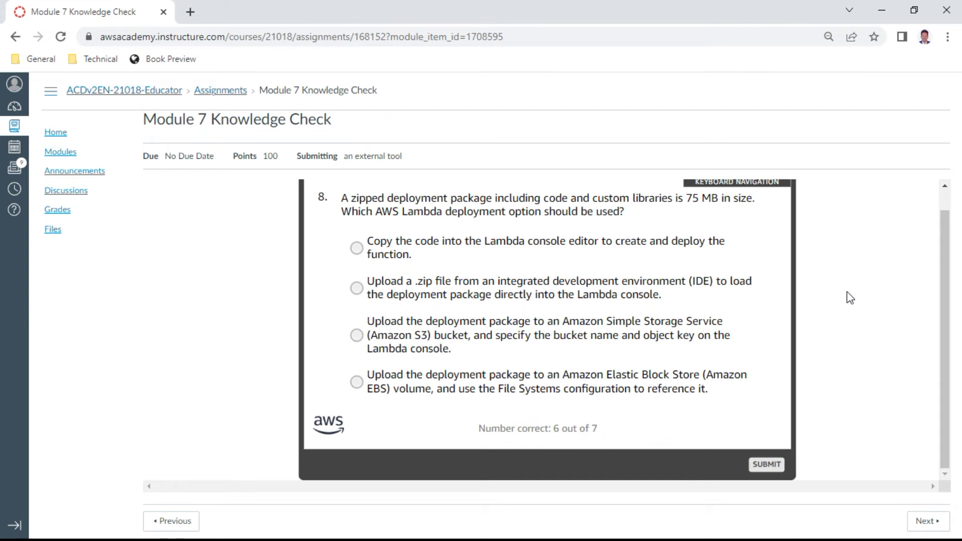
click(494, 330)
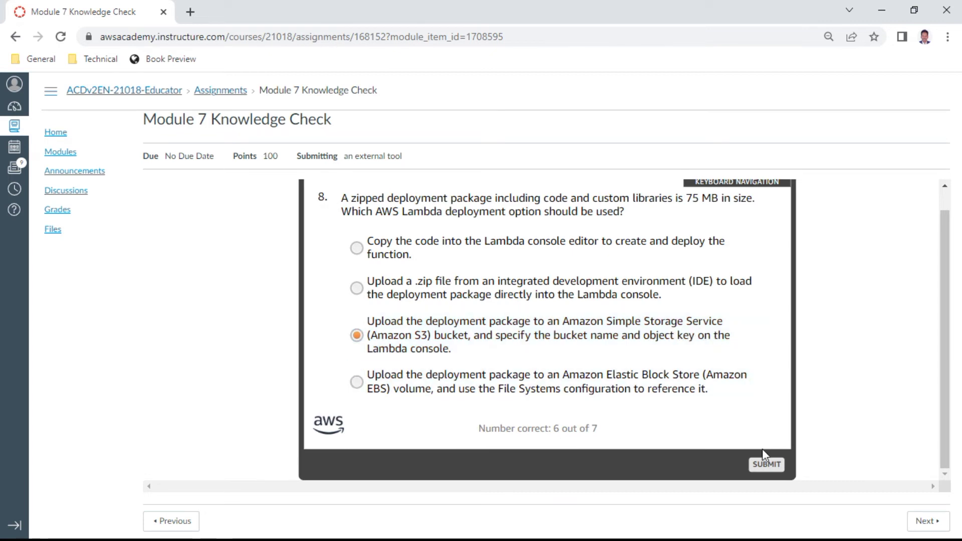
click(762, 465)
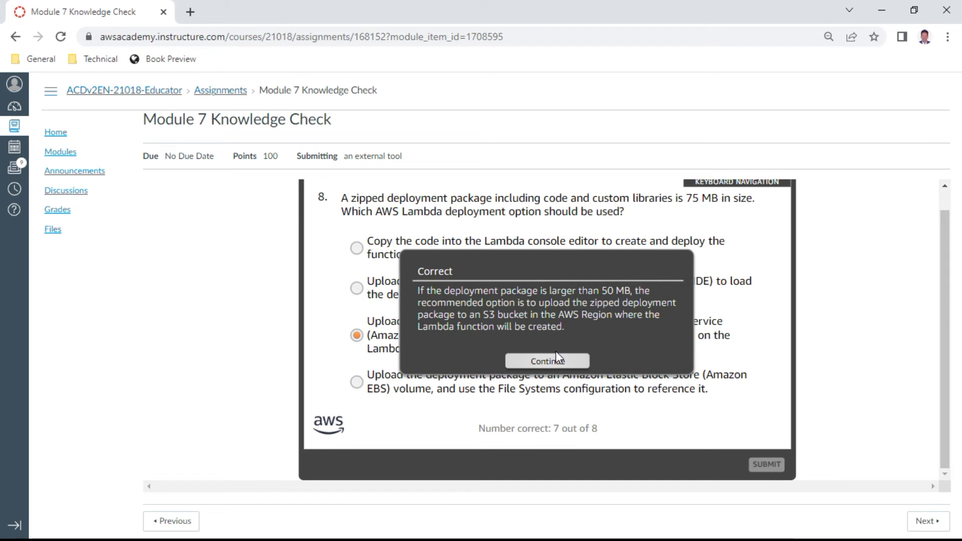
Step: Answer question 9 with the PROD alias version option, then move to question 10
click(557, 362)
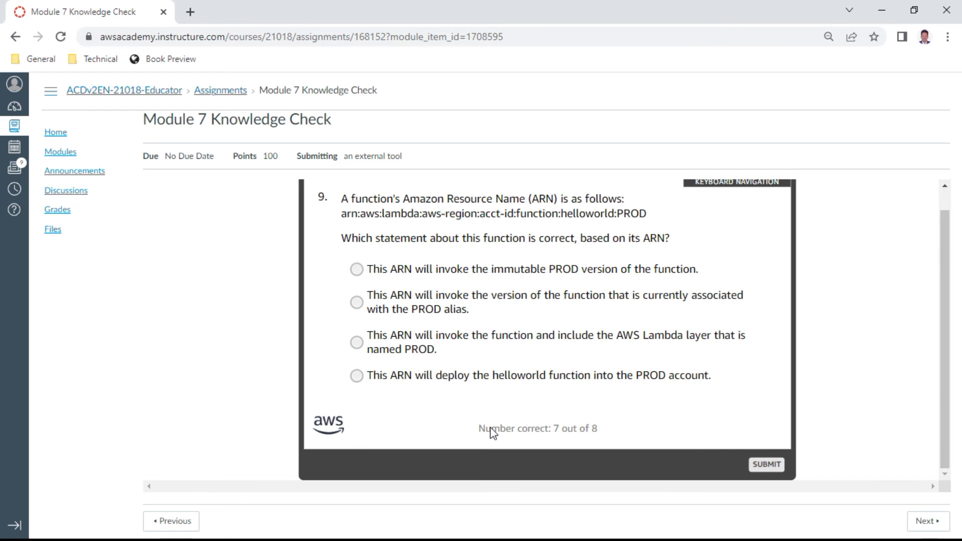
click(502, 302)
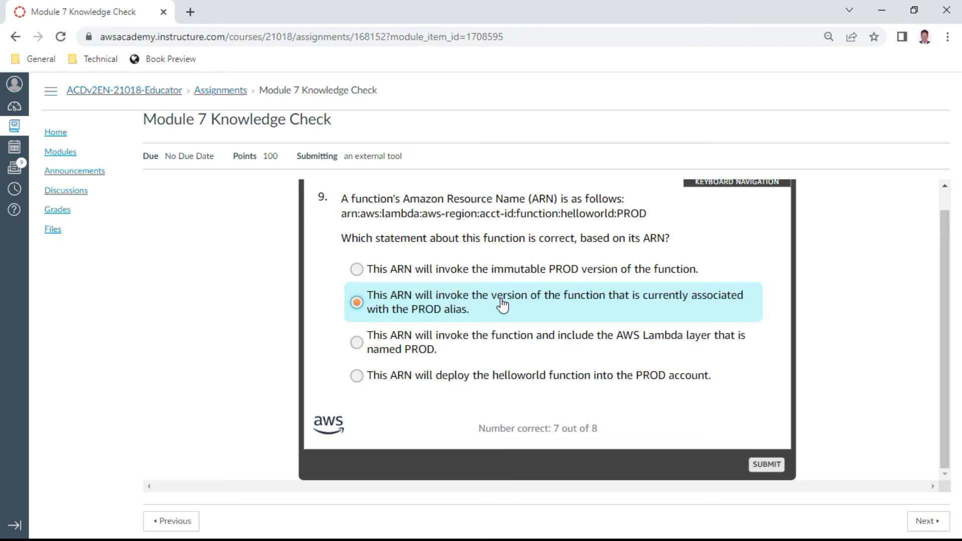
click(762, 461)
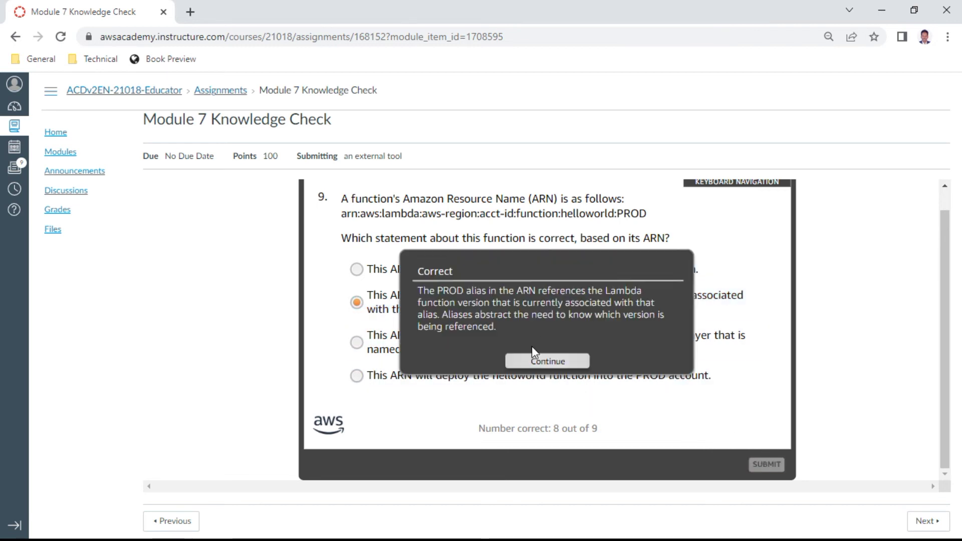
click(546, 360)
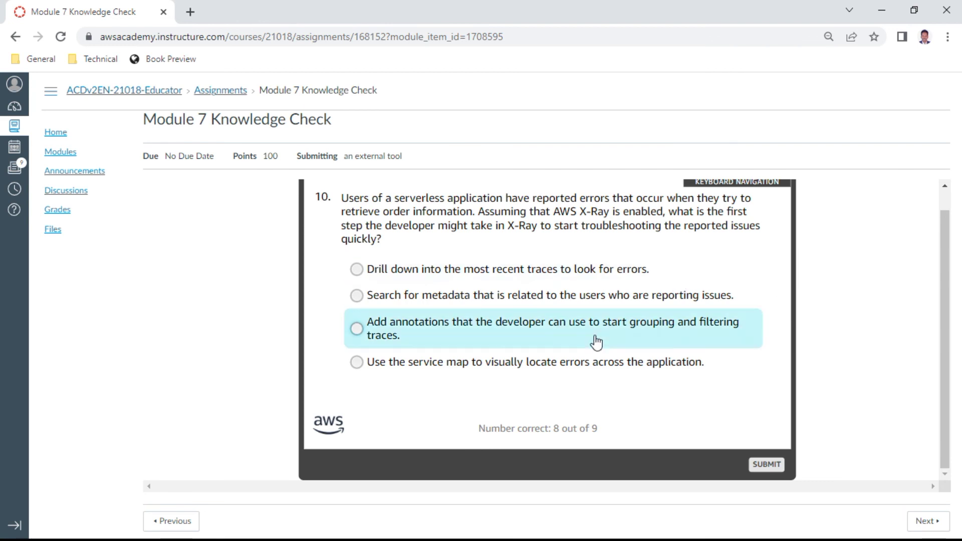
Step: Submit 'Use the service map' to locate errors as the question 10 answer
click(606, 370)
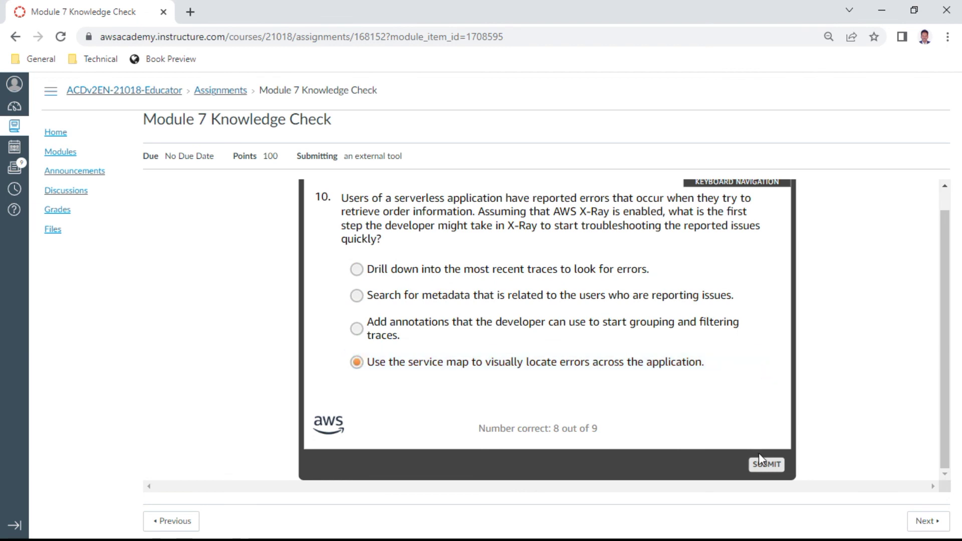
click(766, 463)
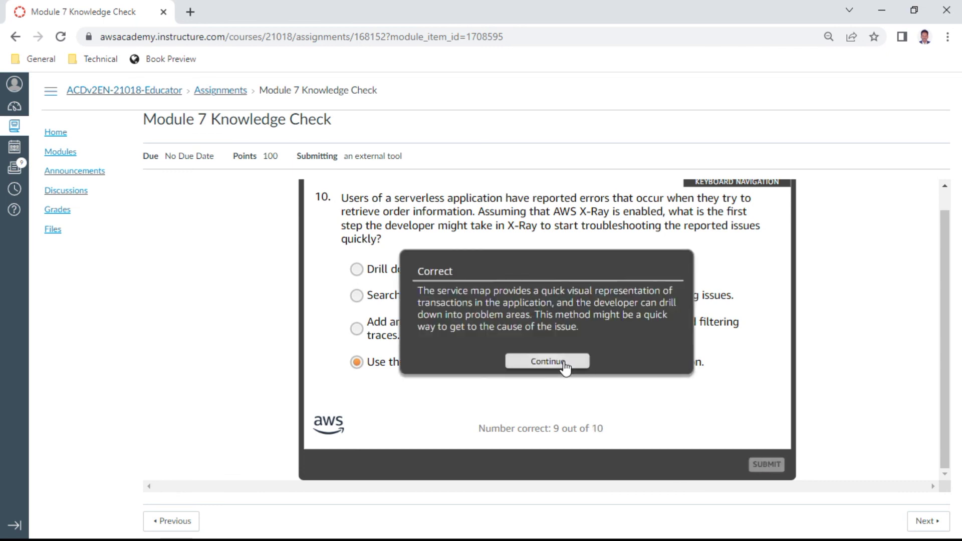
Step: Close the Correct feedback to reveal the results page with the 90% score
click(565, 364)
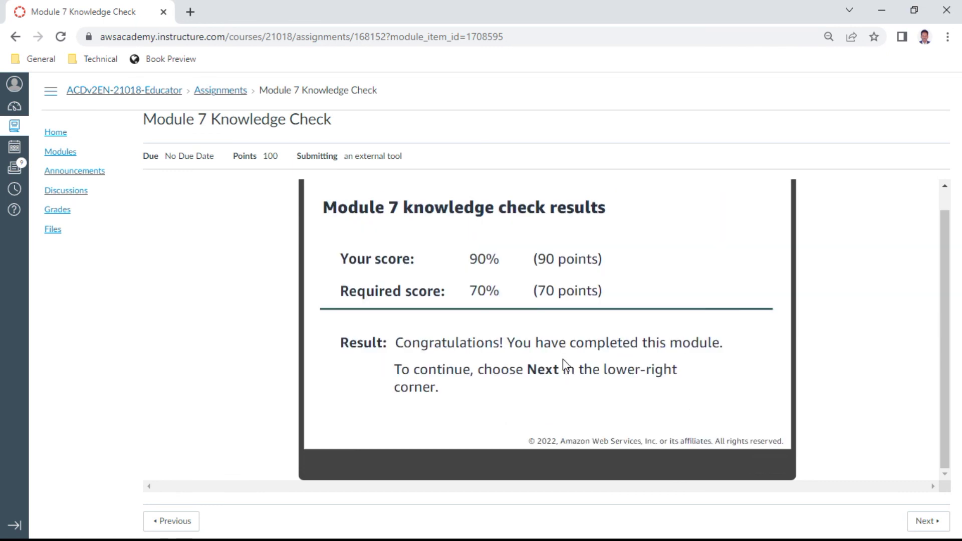